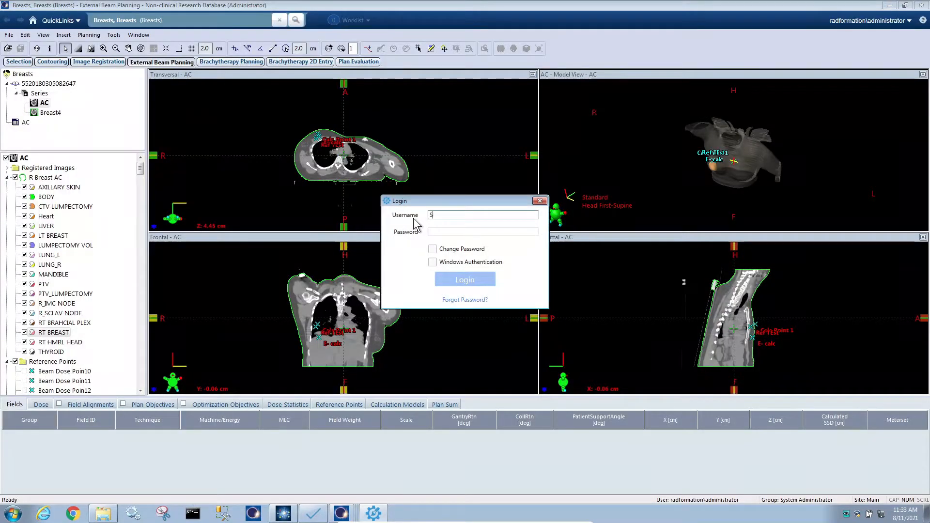
- Fill in the login form with the username SysAdmin and the account password
{"action": "type", "text": "SysAdmin"}
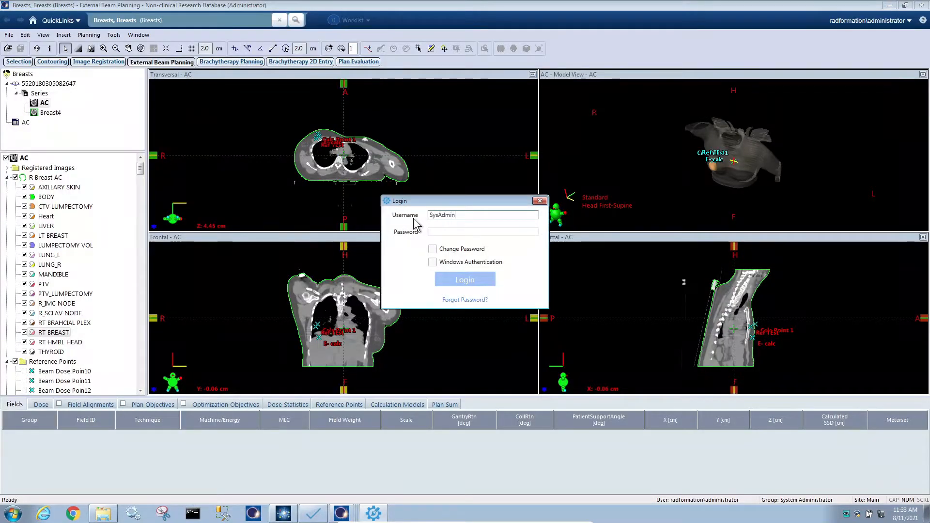
{"action": "key", "text": "Tab"}
{"action": "type", "text": "*******"}
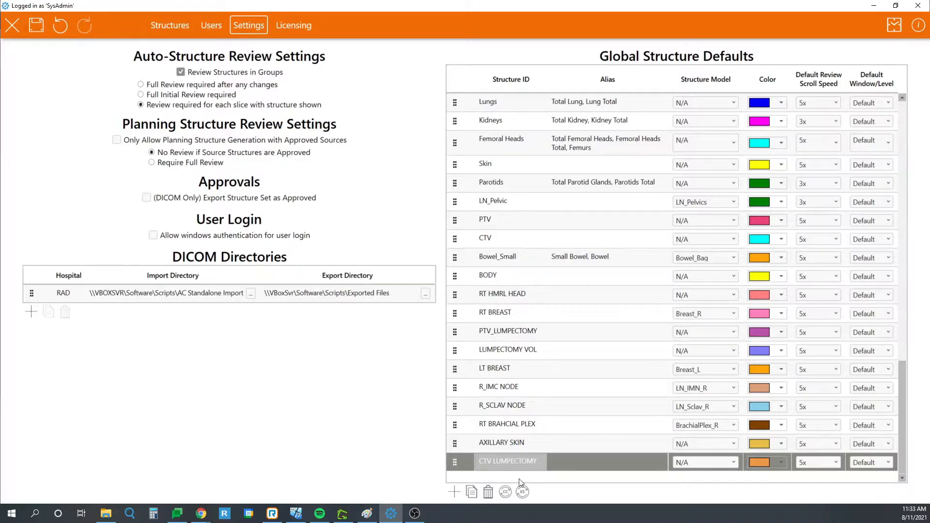
- Add a global structure default Rt_Breast with the alias R Breast and the structure model Breast_R
{"action": "left_click", "coordinate": [455, 492]}
{"action": "type", "text": "R"}
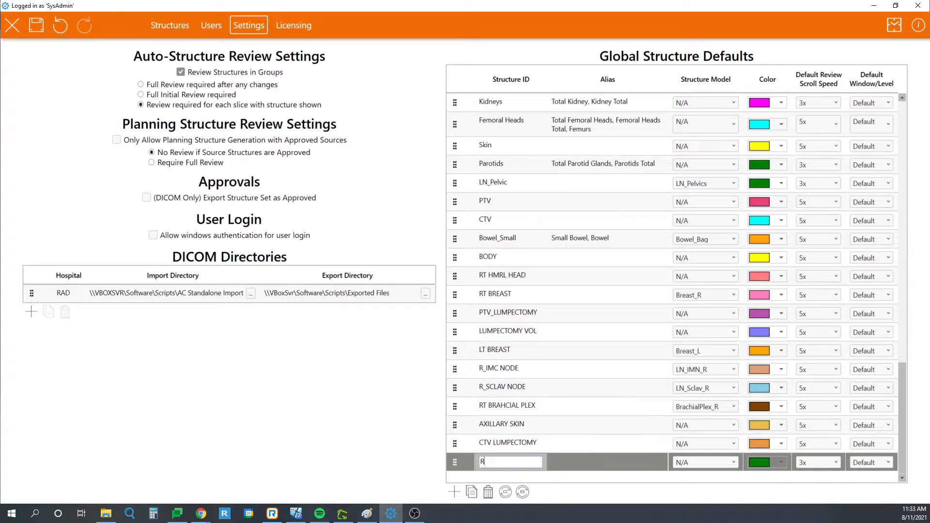
{"action": "type", "text": "t_Breast"}
{"action": "left_click", "coordinate": [621, 462]}
{"action": "type", "text": "R Breast"}
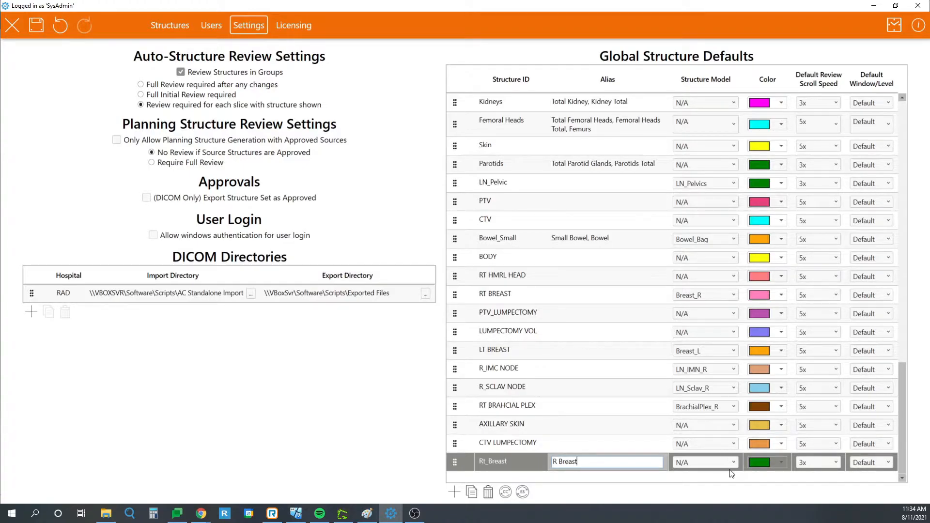
{"action": "left_click", "coordinate": [714, 461]}
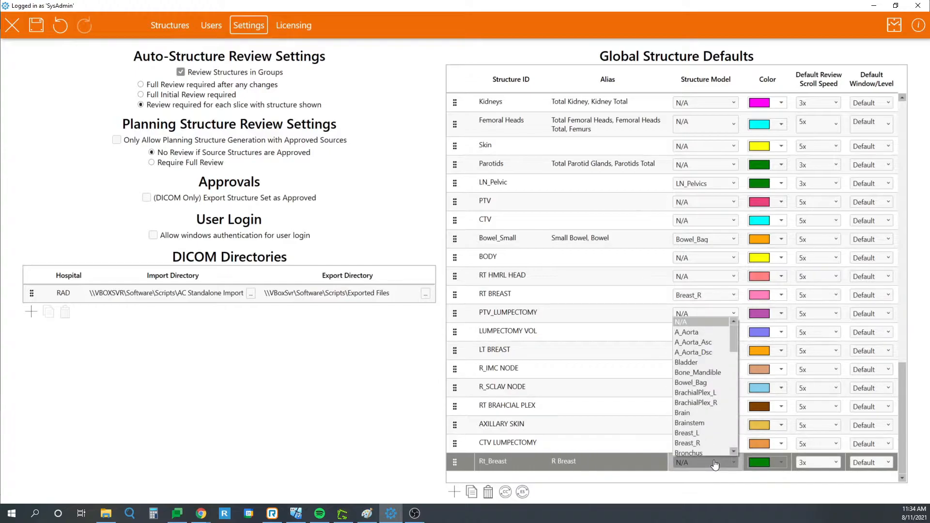
{"action": "left_click", "coordinate": [706, 445]}
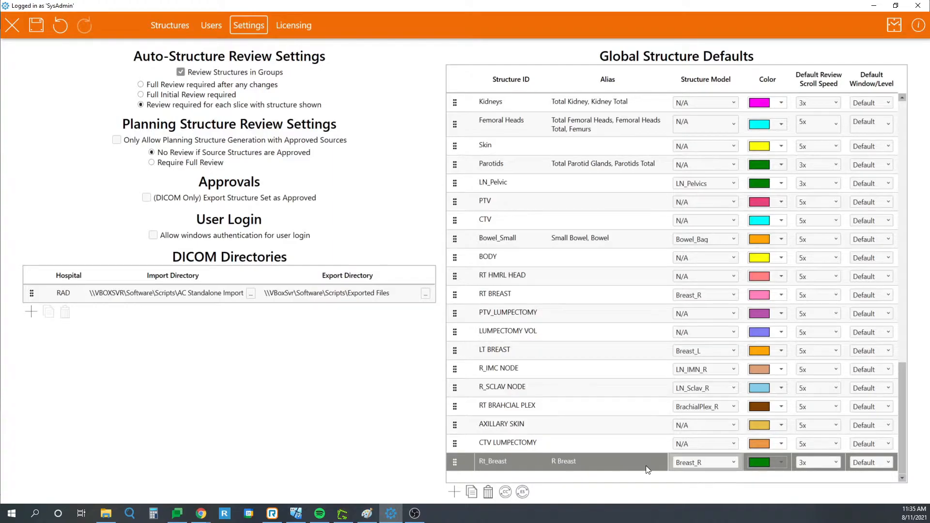
- Open the global structure templates and view the Eclipse structure template import dialog without importing anything
{"action": "left_click", "coordinate": [165, 27]}
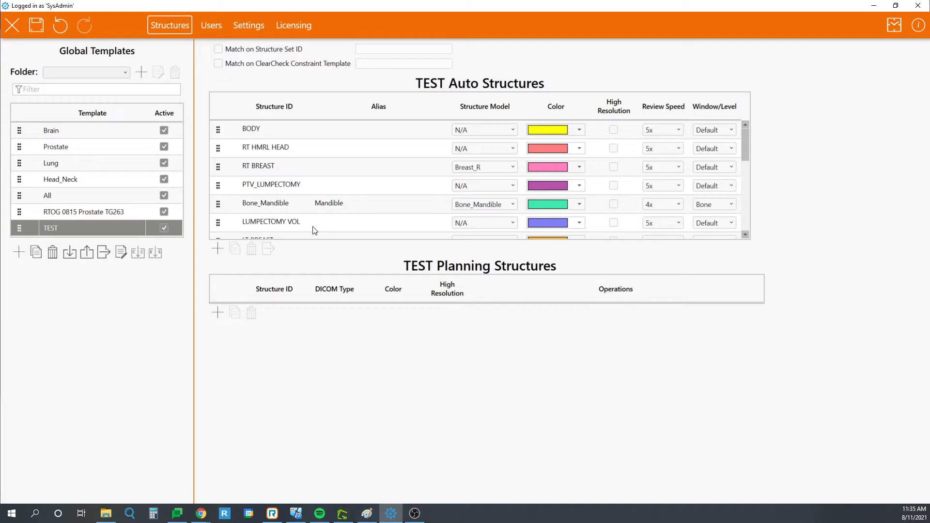
{"action": "left_click", "coordinate": [155, 252]}
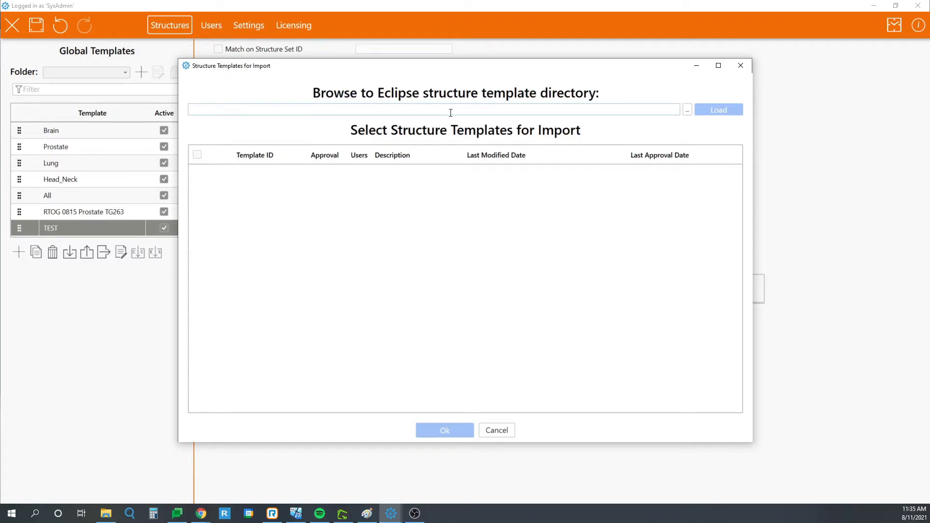
{"action": "left_click", "coordinate": [497, 431]}
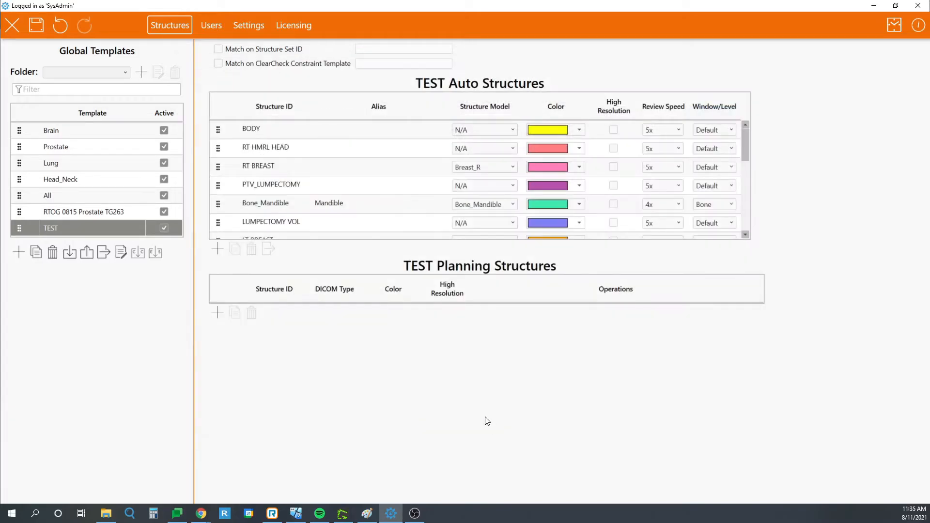
- Create a global template named Rt_Breast and add RT BREAST as its first auto structure
{"action": "left_click", "coordinate": [21, 257]}
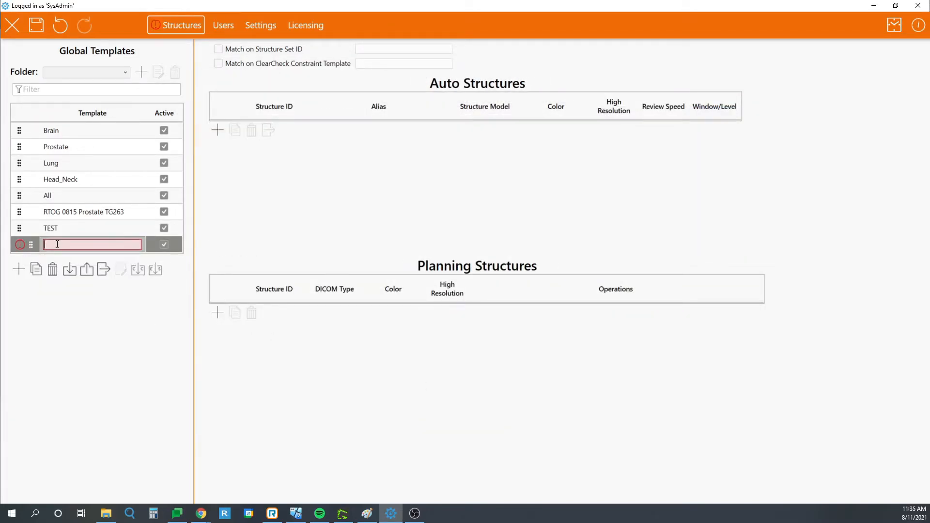
{"action": "type", "text": "Rt_Breast"}
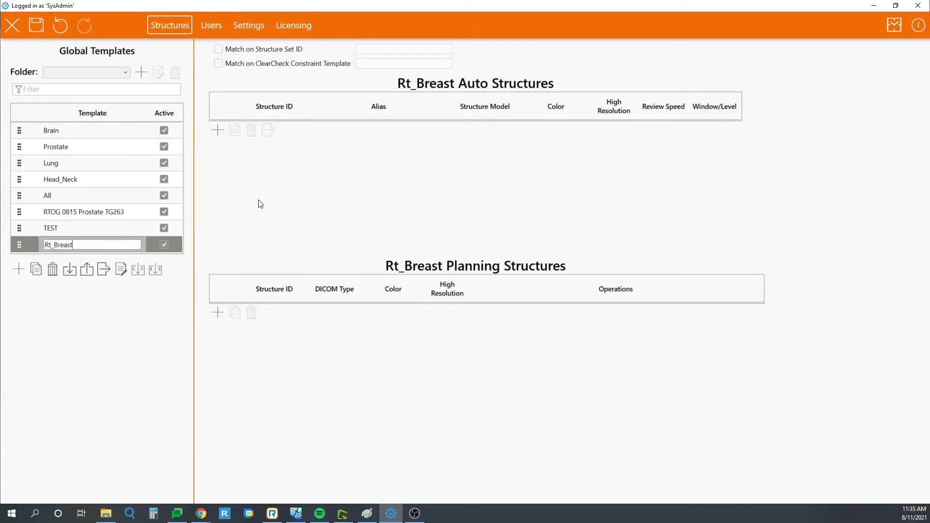
{"action": "left_click", "coordinate": [217, 130]}
{"action": "left_click", "coordinate": [257, 129]}
{"action": "type", "text": "R"}
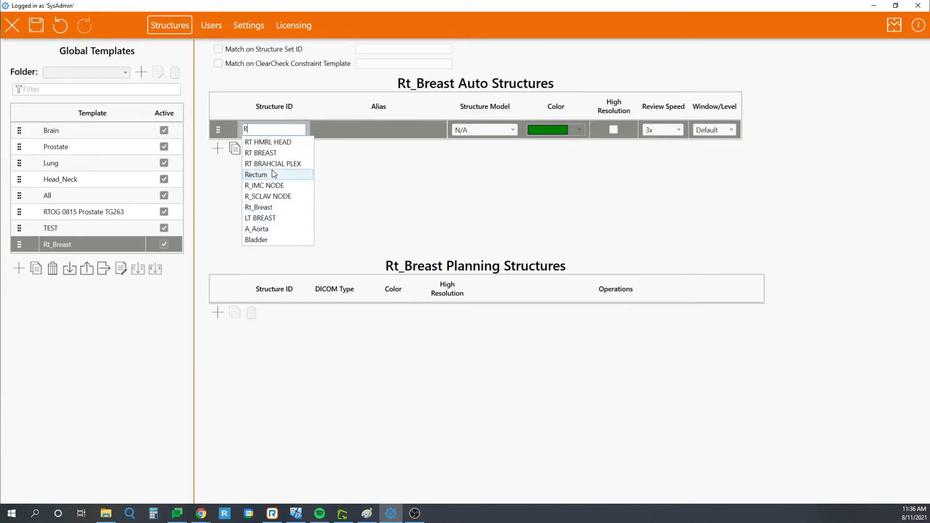
{"action": "left_click", "coordinate": [269, 153]}
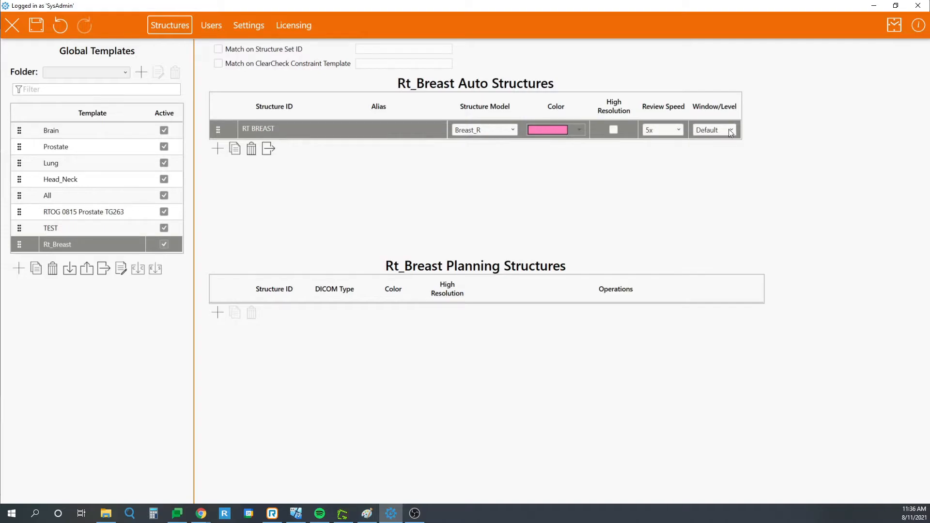
- Add LT BREAST, LUNG_L and LUNG_R to the auto structures of the Rt_Breast template
{"action": "left_click", "coordinate": [217, 148]}
{"action": "type", "text": "Lt"}
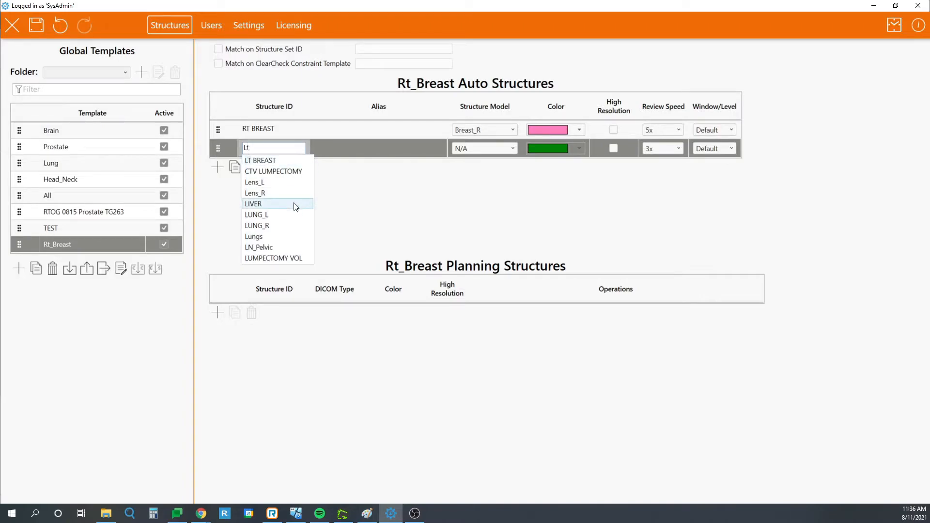
{"action": "left_click", "coordinate": [268, 160]}
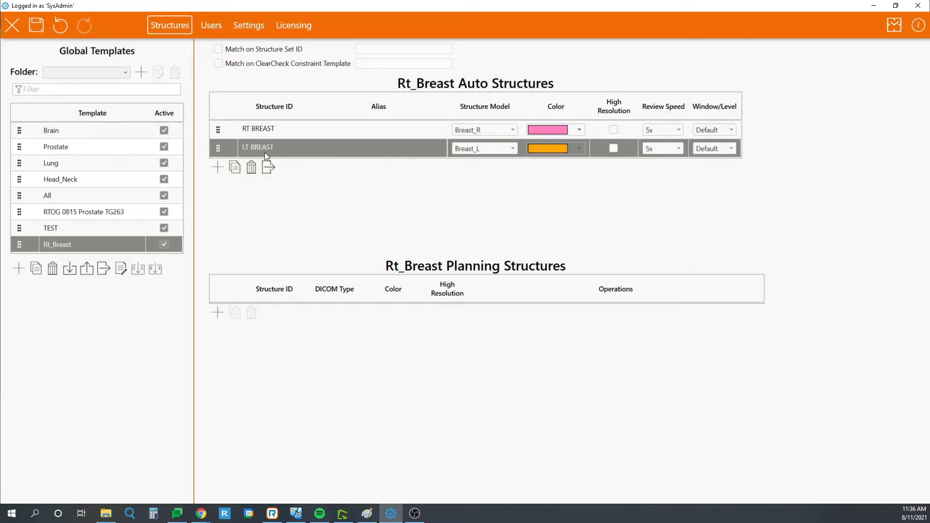
{"action": "left_click", "coordinate": [219, 173]}
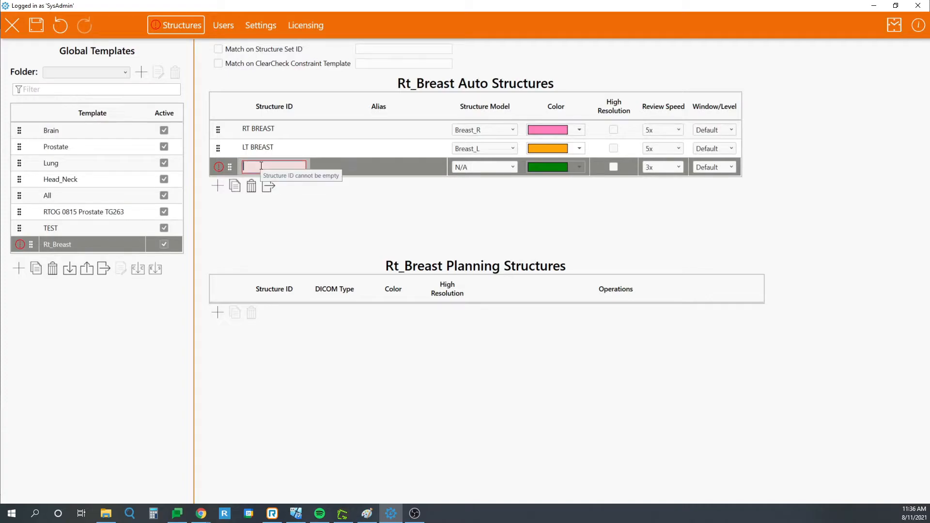
{"action": "type", "text": "Lu"}
{"action": "left_click", "coordinate": [252, 197]}
{"action": "left_click", "coordinate": [217, 186]}
{"action": "type", "text": "Lung"}
{"action": "left_click", "coordinate": [256, 208]}
- Add SpinalCord, LIVER and Heart to the auto structures of the Rt_Breast template
{"action": "left_click", "coordinate": [217, 204]}
{"action": "type", "text": "spin"}
{"action": "left_click", "coordinate": [260, 227]}
{"action": "left_click", "coordinate": [217, 222]}
{"action": "type", "text": "Liver"}
{"action": "left_click", "coordinate": [252, 235]}
{"action": "left_click", "coordinate": [218, 241]}
{"action": "type", "text": "Heart"}
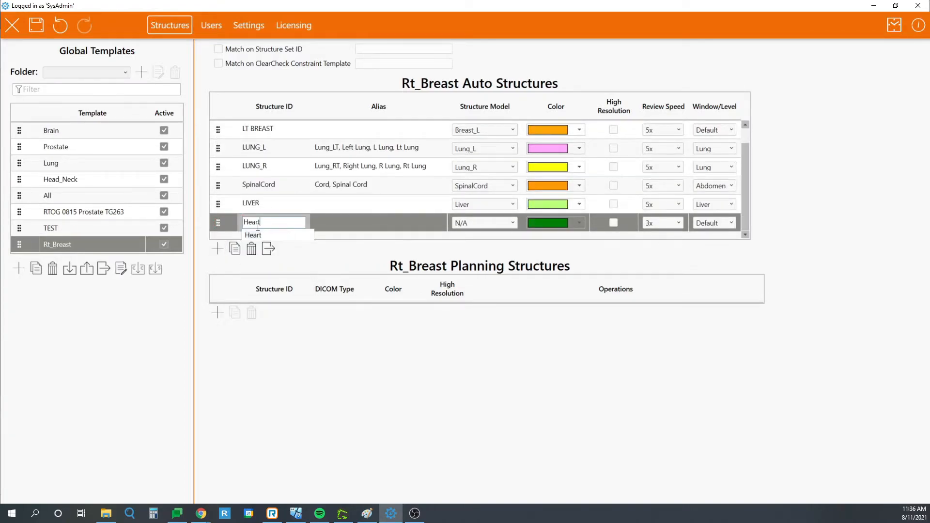
{"action": "key", "text": "Return"}
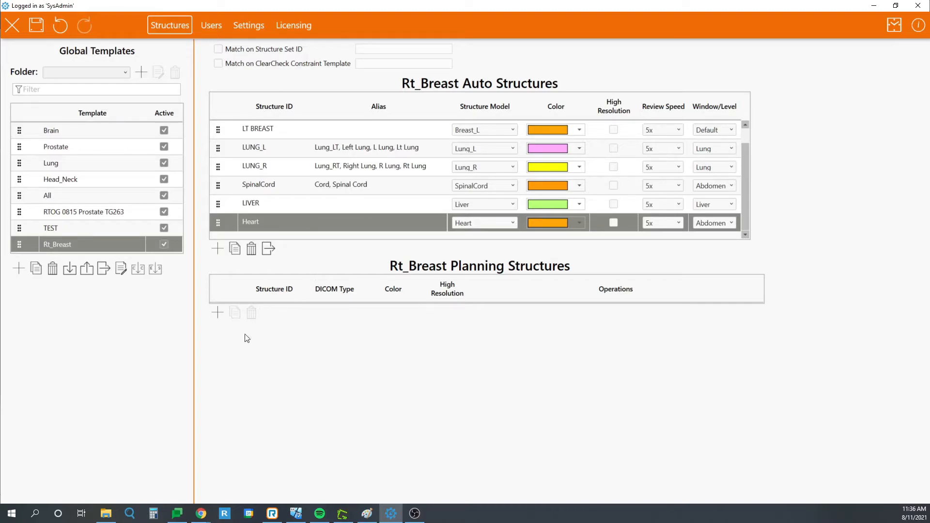
- Add a planning structure named Lungs to the Rt_Breast template that combines LUNG_L and LUNG_R
{"action": "left_click", "coordinate": [218, 312]}
{"action": "left_click", "coordinate": [257, 313]}
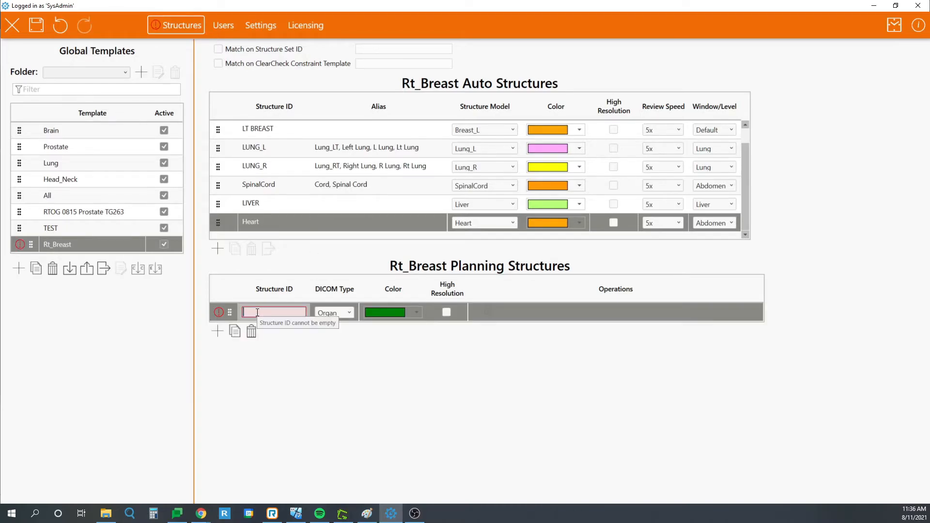
{"action": "type", "text": "Lungs"}
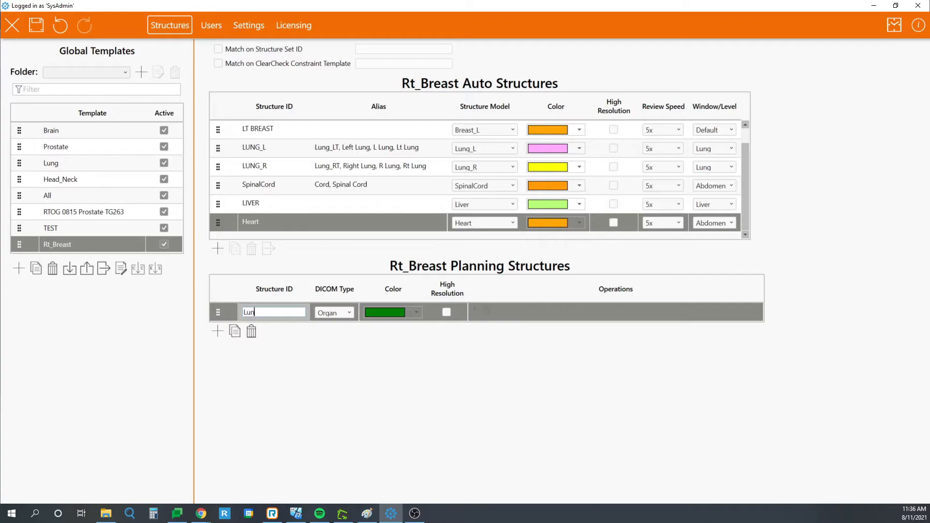
{"action": "left_click", "coordinate": [477, 312]}
{"action": "left_click", "coordinate": [602, 310]}
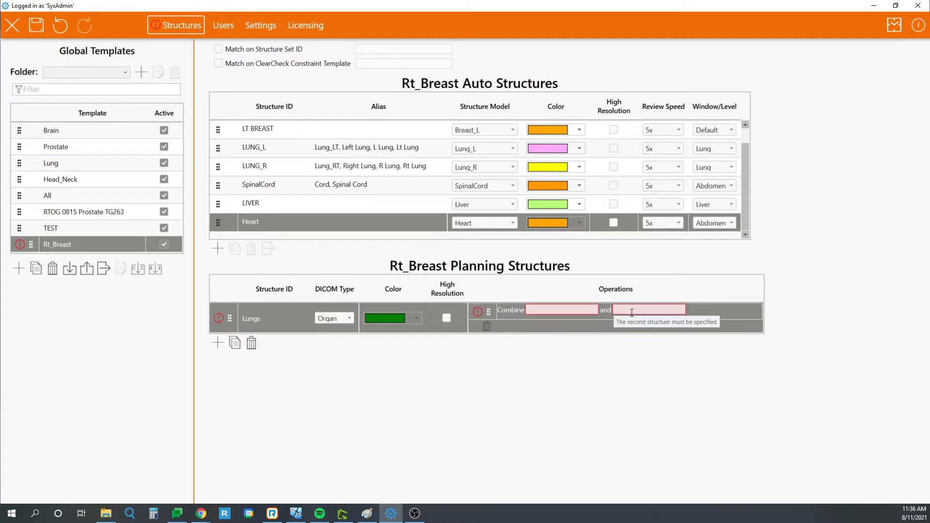
{"action": "type", "text": "lu"}
{"action": "left_click", "coordinate": [567, 321]}
{"action": "left_click", "coordinate": [641, 308]}
{"action": "type", "text": "lu"}
{"action": "left_click", "coordinate": [629, 332]}
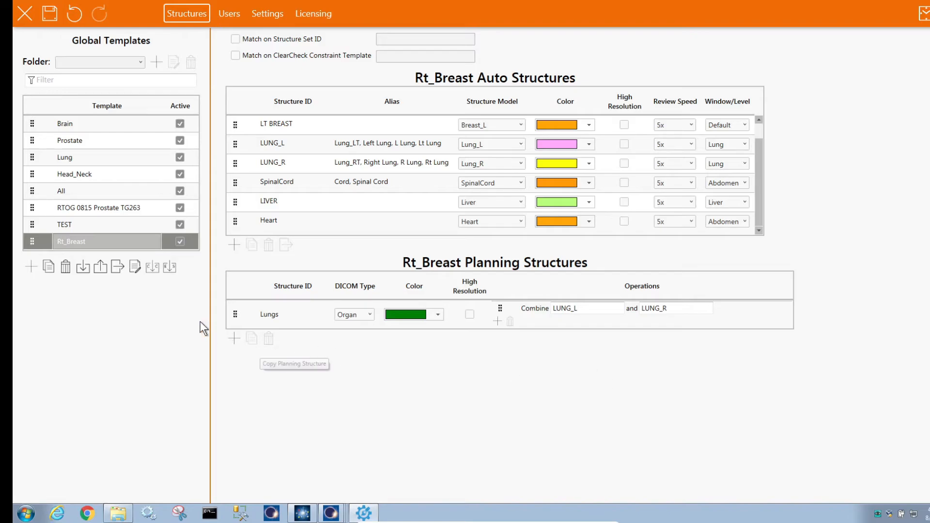
- In the Prostate template, assign the SeminalVes structure model to the SV auto structure
{"action": "left_click", "coordinate": [78, 144]}
{"action": "scroll", "coordinate": [309, 196], "scroll_direction": "down", "scroll_amount": 1}
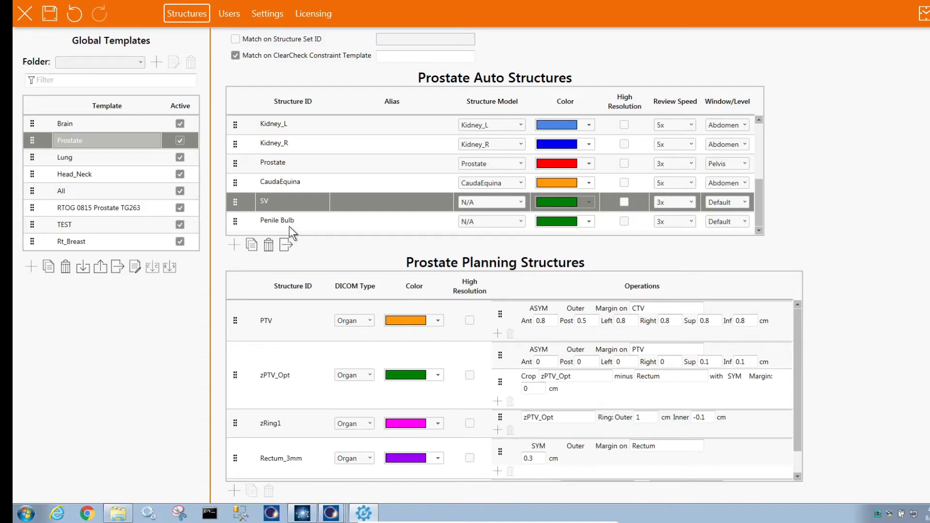
{"action": "left_click", "coordinate": [494, 203]}
{"action": "scroll", "coordinate": [481, 279], "scroll_direction": "down", "scroll_amount": 13}
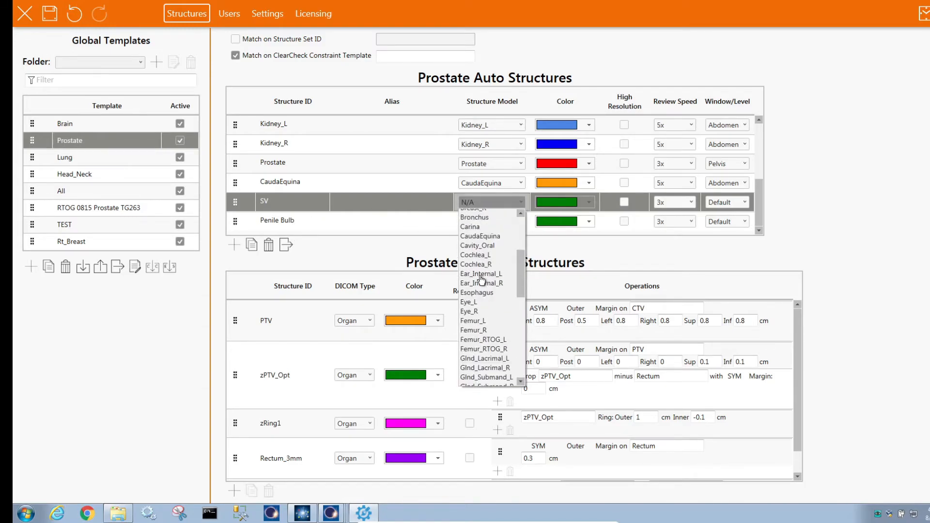
{"action": "scroll", "coordinate": [481, 279], "scroll_direction": "down", "scroll_amount": 3}
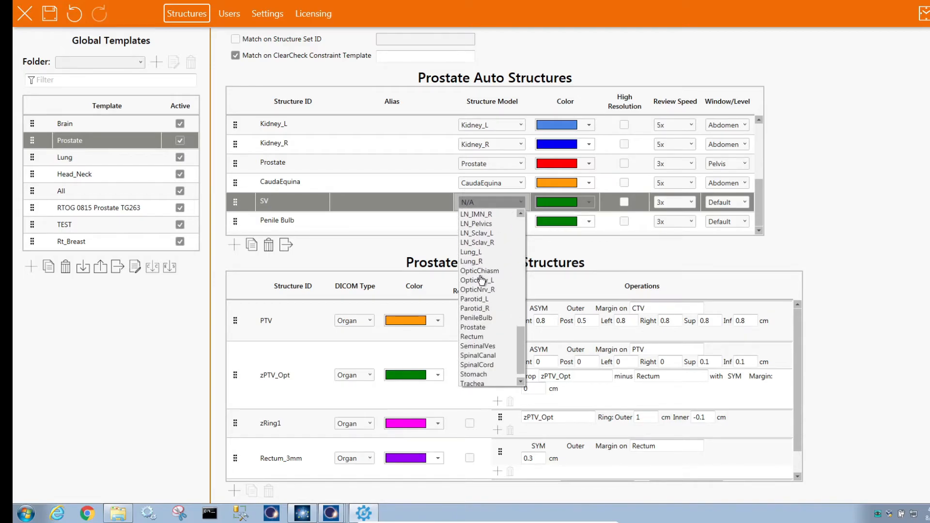
{"action": "left_click", "coordinate": [479, 349]}
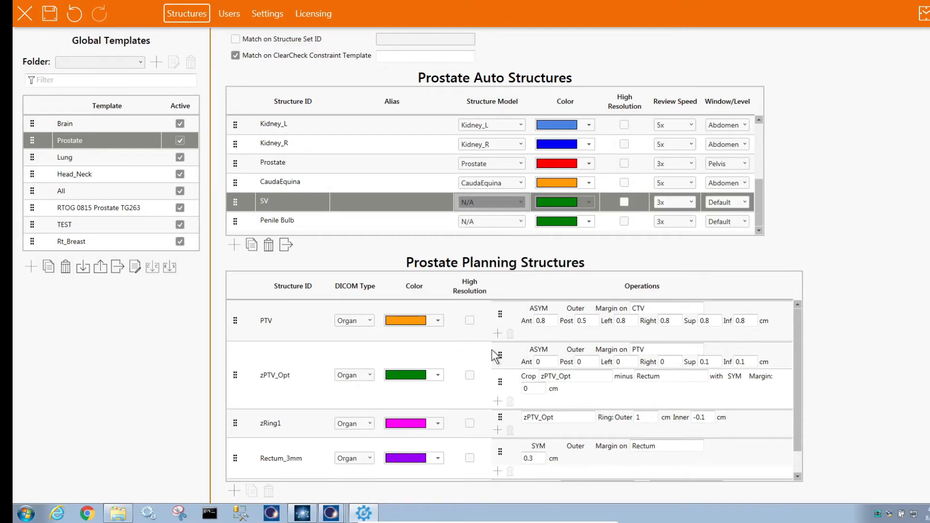
- Assign the PenileBulb structure model to the Penile Bulb auto structure of the Prostate template
{"action": "left_click", "coordinate": [484, 223]}
{"action": "scroll", "coordinate": [497, 280], "scroll_direction": "down", "scroll_amount": 15}
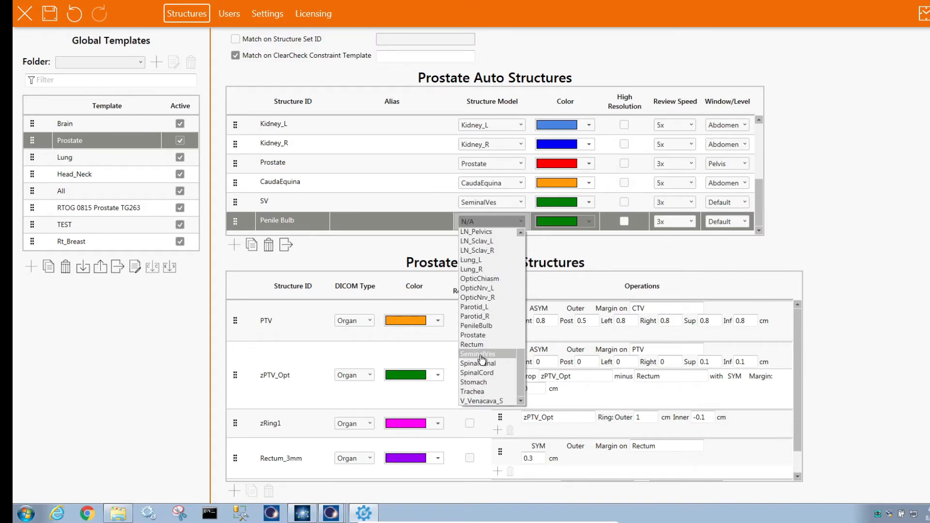
{"action": "left_click", "coordinate": [478, 326]}
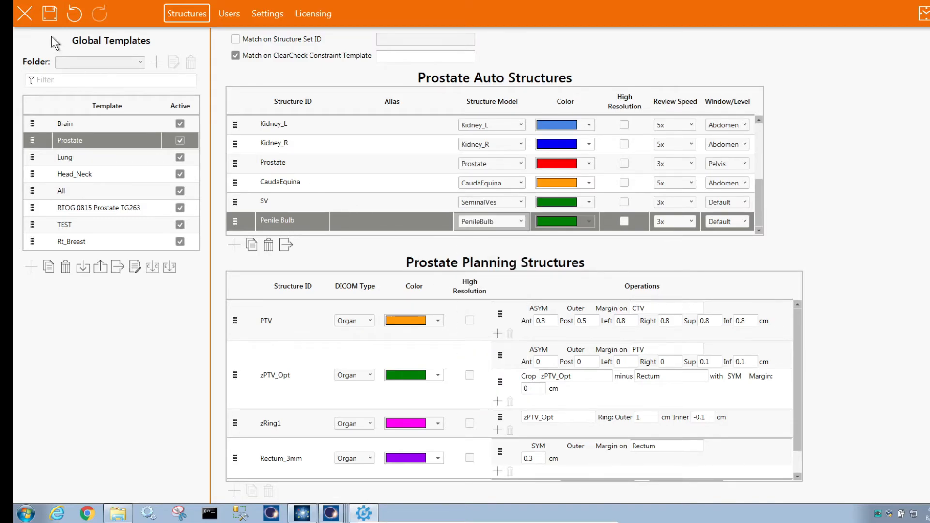
- Save the template and settings changes and accept the change review
{"action": "left_click", "coordinate": [50, 14]}
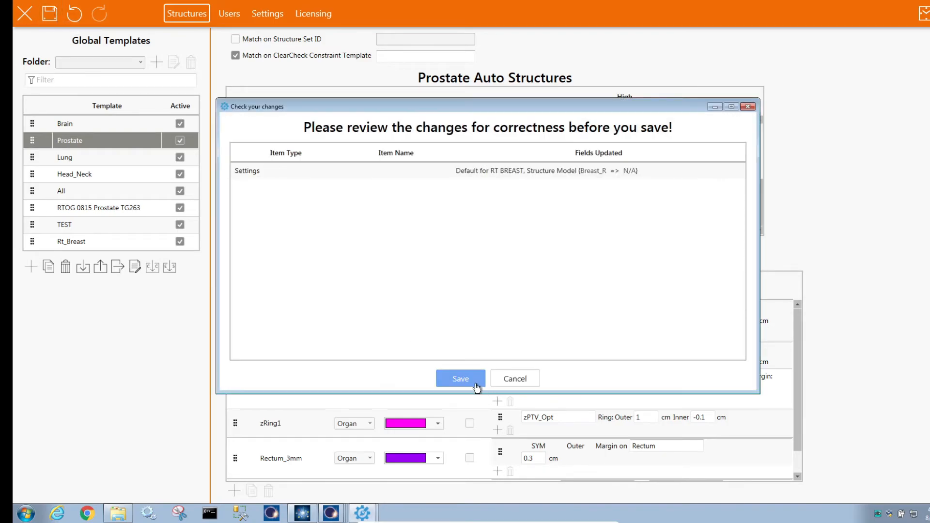
{"action": "left_click", "coordinate": [460, 378]}
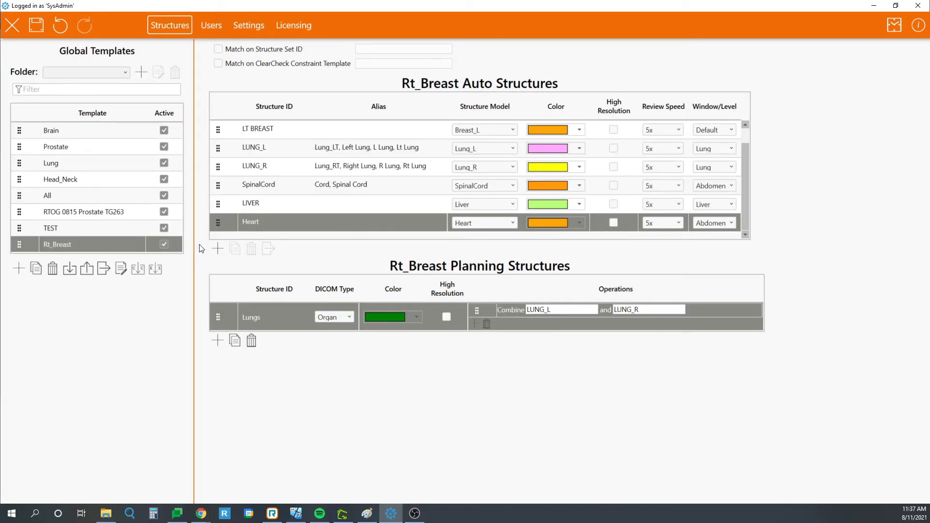
{"action": "left_click", "coordinate": [36, 25]}
{"action": "left_click", "coordinate": [421, 381]}
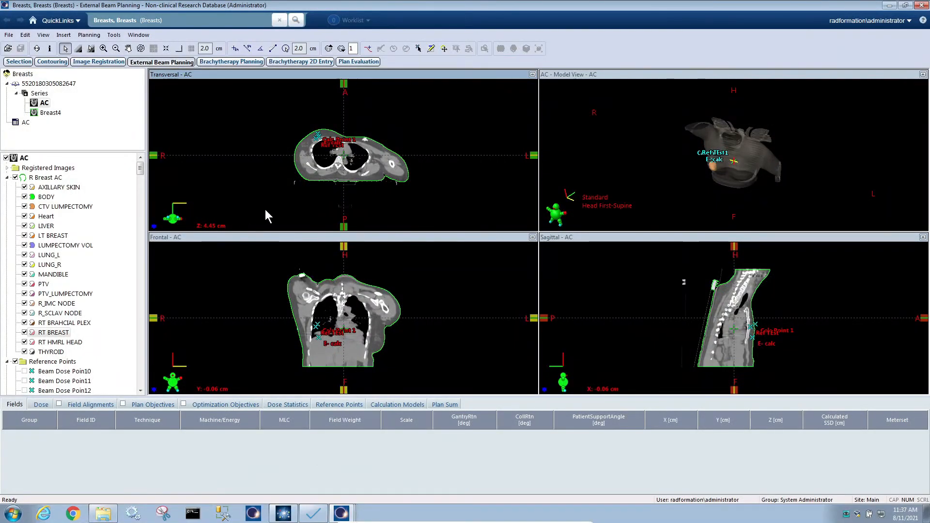
- Switch to External Beam Planning and add the Rt_Breast template to the patient in the Template Manager of the ClearCheckV1718E155 script
{"action": "left_click", "coordinate": [114, 35]}
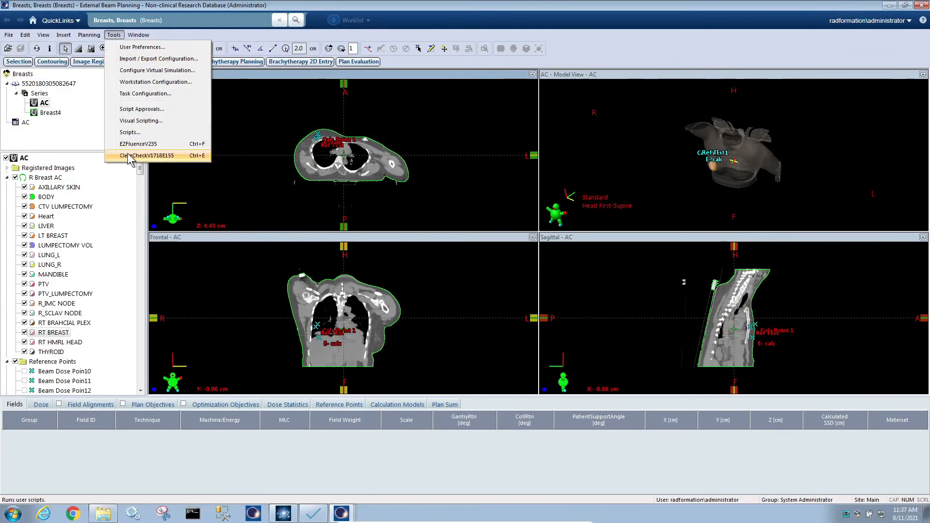
{"action": "left_click", "coordinate": [127, 153]}
{"action": "left_click", "coordinate": [230, 25]}
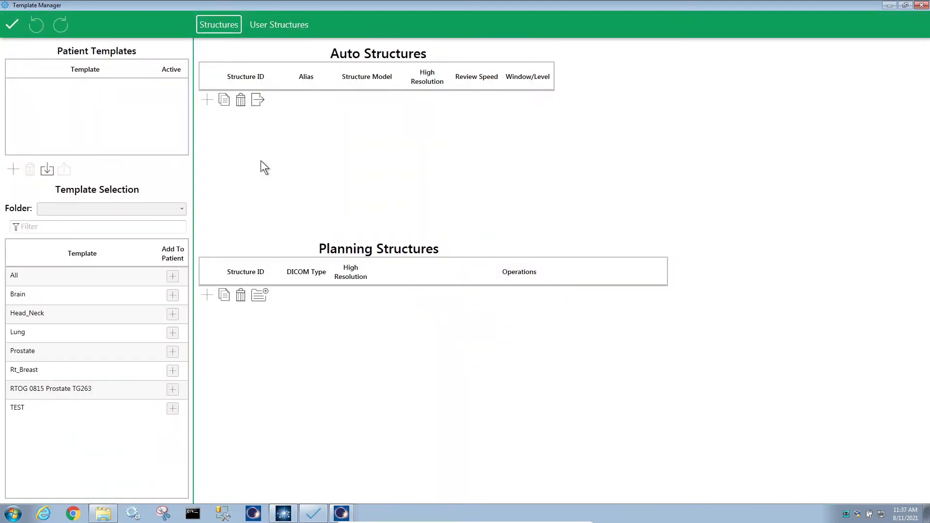
{"action": "left_click", "coordinate": [39, 371]}
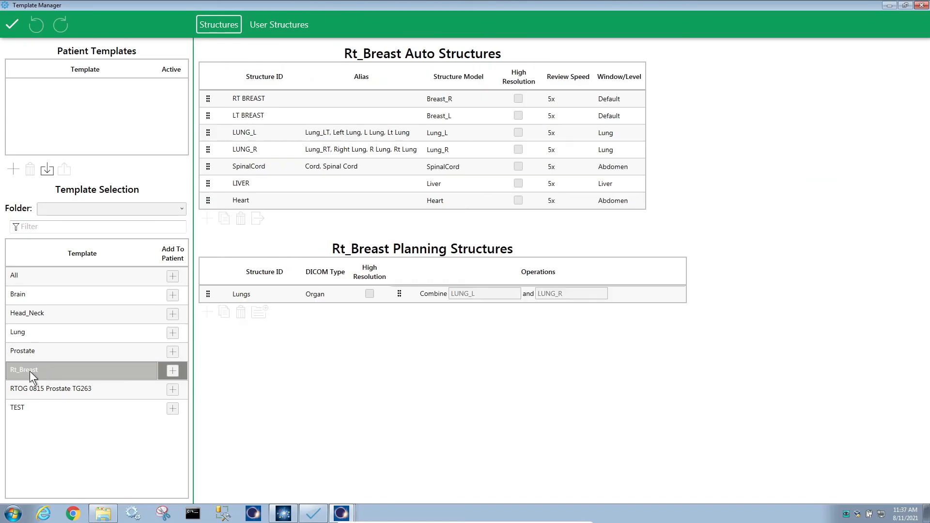
{"action": "left_click", "coordinate": [172, 371]}
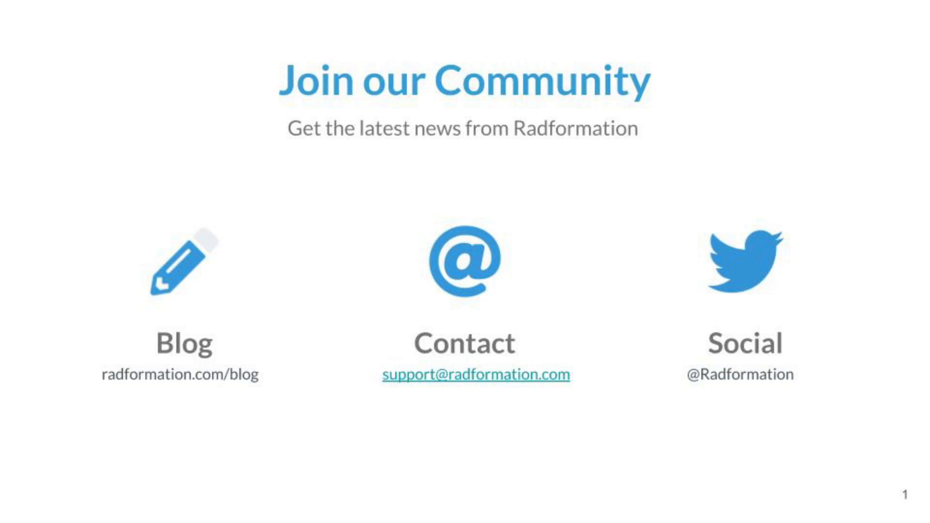
{"action": "key", "text": "Right"}
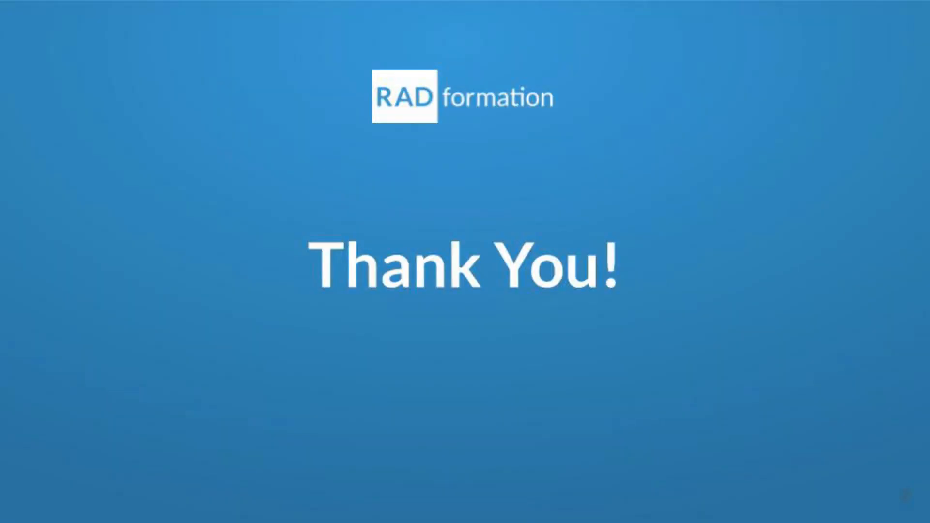